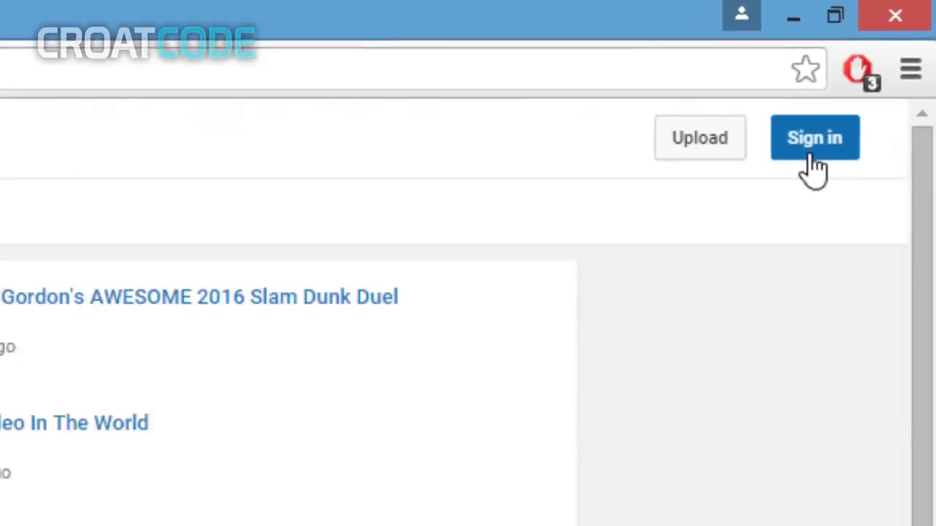
# Open the Google sign-in page from the YouTube homepage's Sign in button.
pyautogui.click(764, 205)
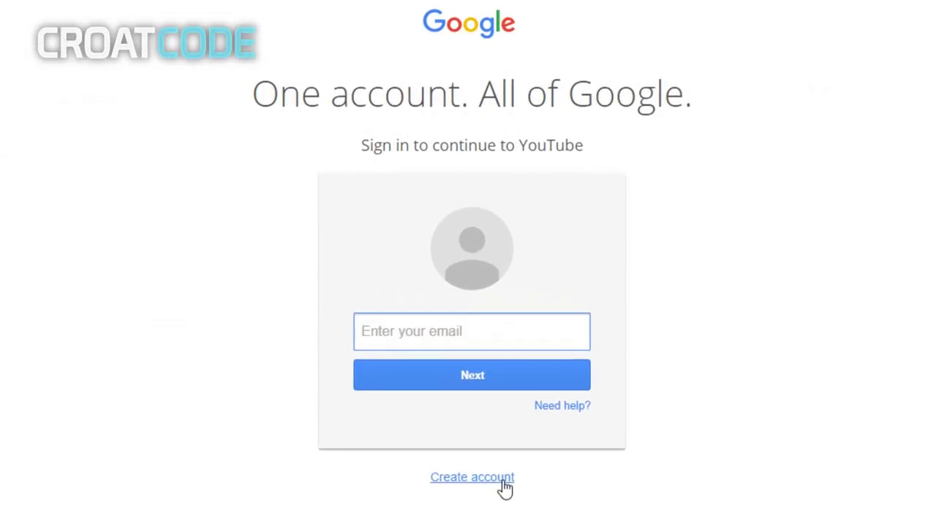
# Begin a new Google account with a new Gmail address and enter the first and last name.
pyautogui.click(503, 481)
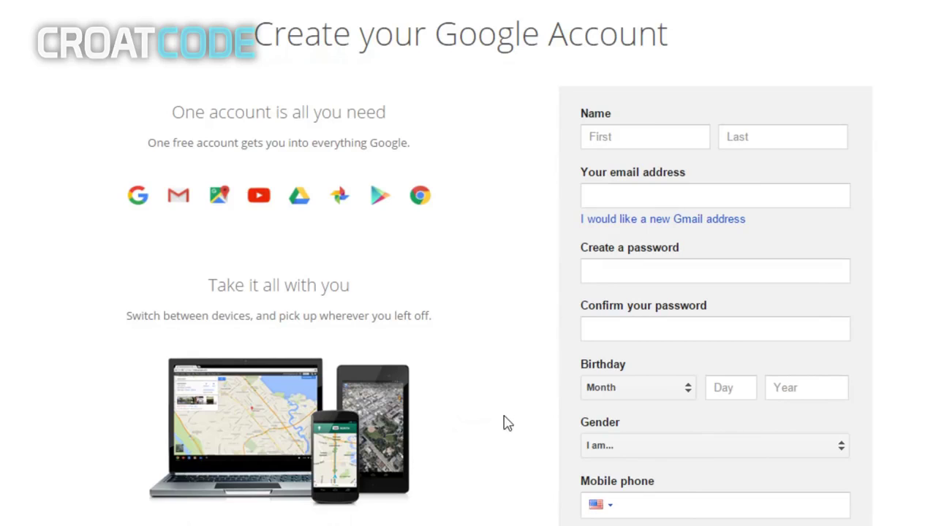
pyautogui.click(614, 223)
pyautogui.click(642, 133)
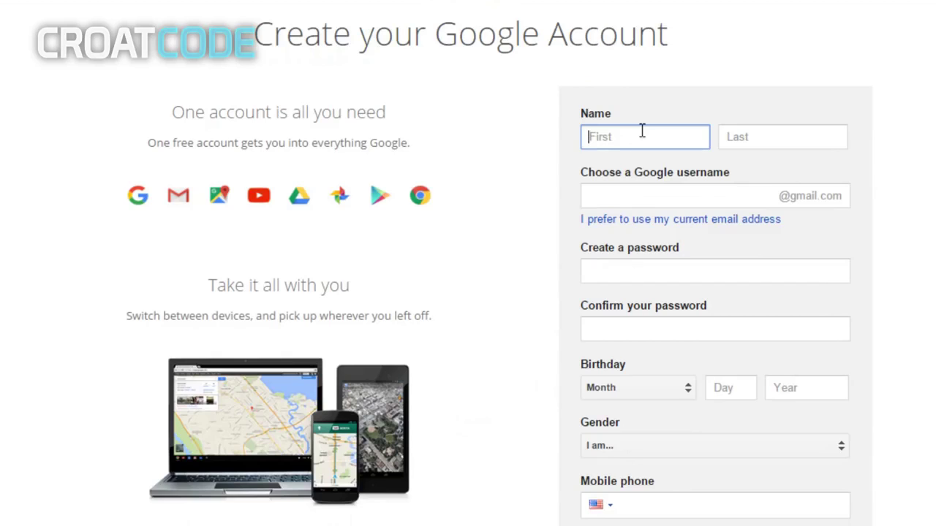
pyautogui.write('Croat')
pyautogui.press('Tab')
pyautogui.write('Code')
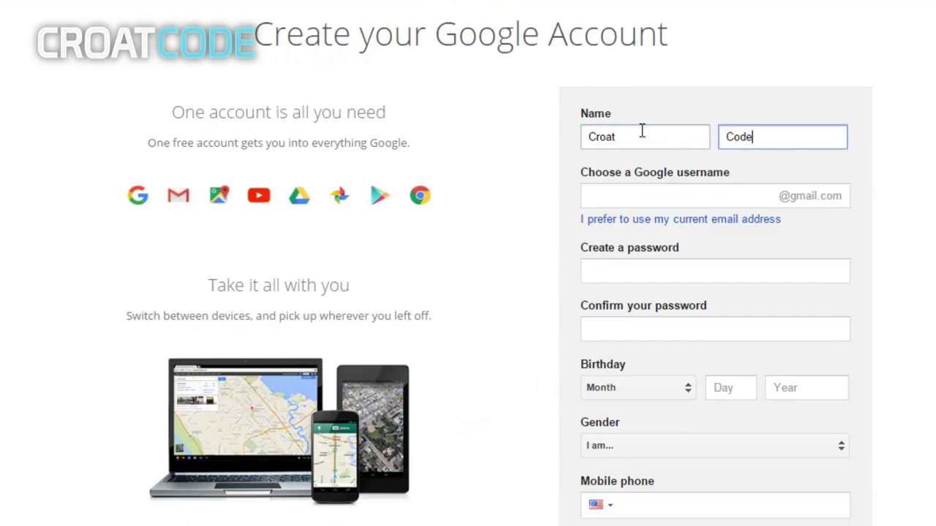
pyautogui.press('Tab')
# Choose the new Gmail username, complete the remaining fields, and continue to YouTube.
pyautogui.write('croatcodeca')
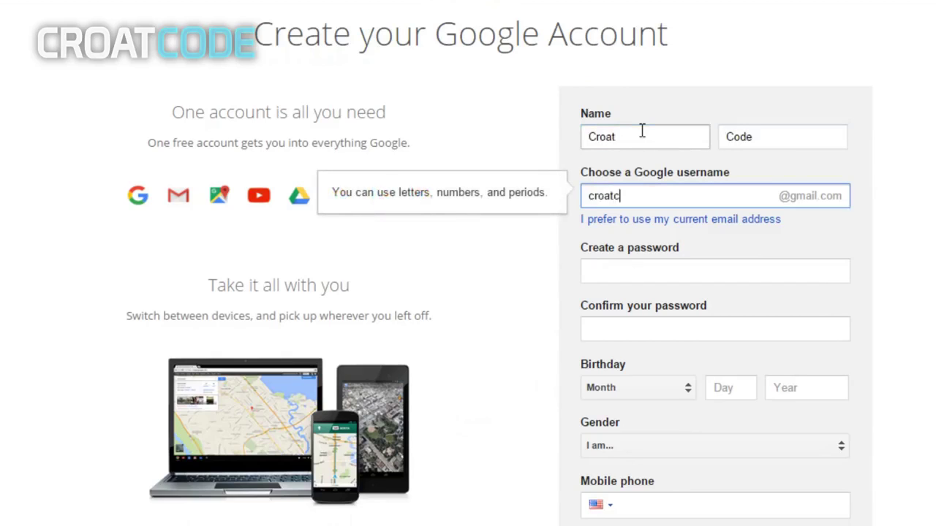
pyautogui.write('hannel')
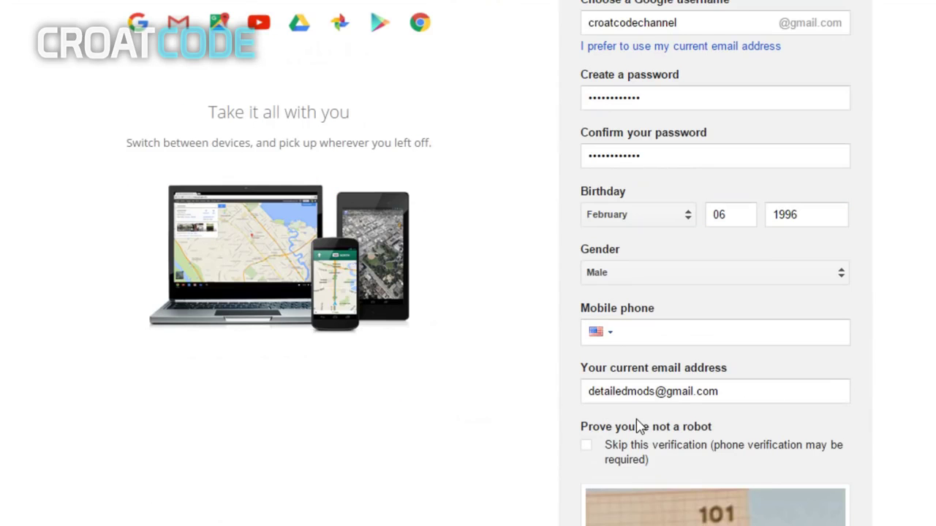
pyautogui.click(643, 332)
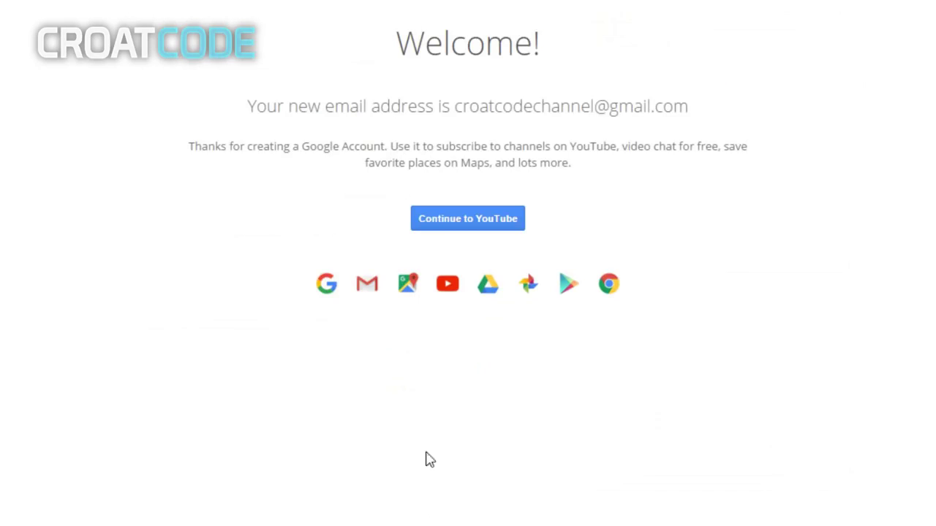
pyautogui.moveTo(454, 108); pyautogui.dragTo(699, 105)
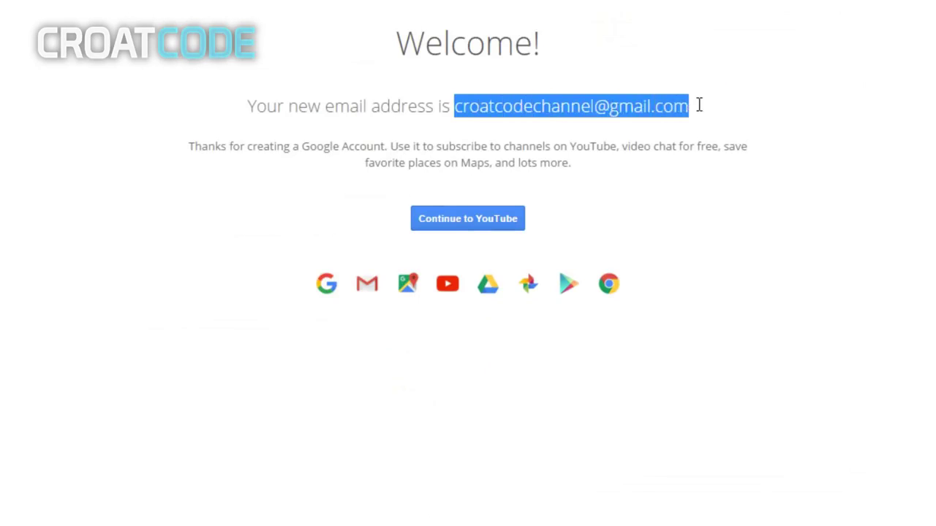
pyautogui.click(668, 114)
# Continue to YouTube and go to Creator Studio's Video Manager through the account menu.
pyautogui.click(471, 223)
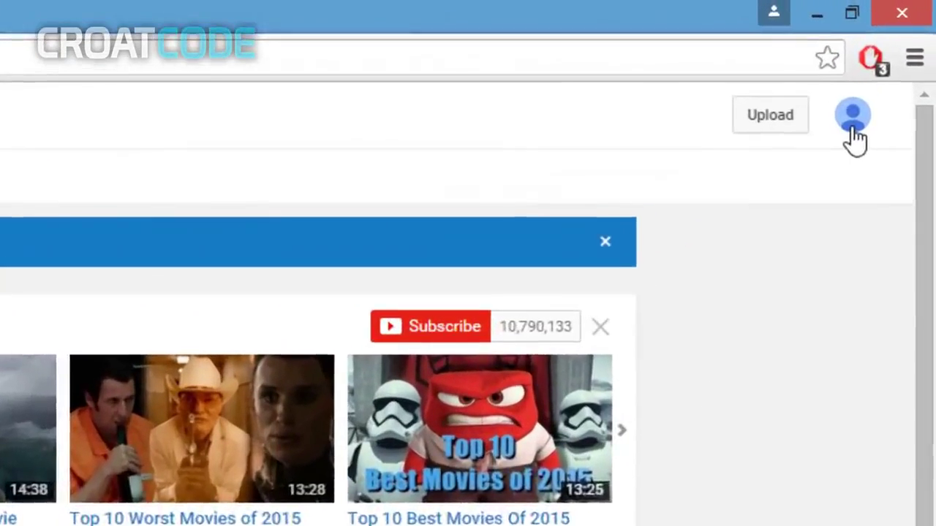
pyautogui.click(852, 123)
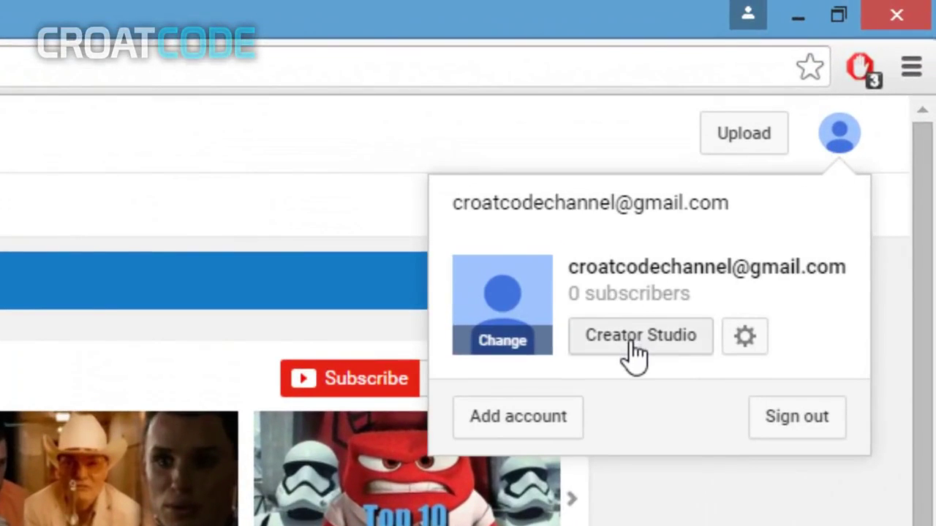
pyautogui.click(633, 354)
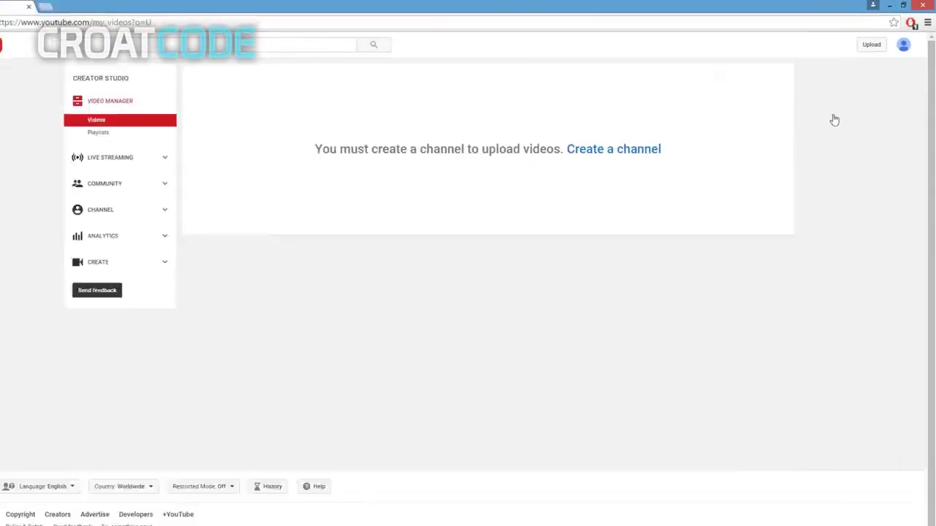
# Create the brand-name channel 'CroatCodeGames' in Arts, Entertainment or Sports, accepting the Pages Terms.
pyautogui.click(628, 142)
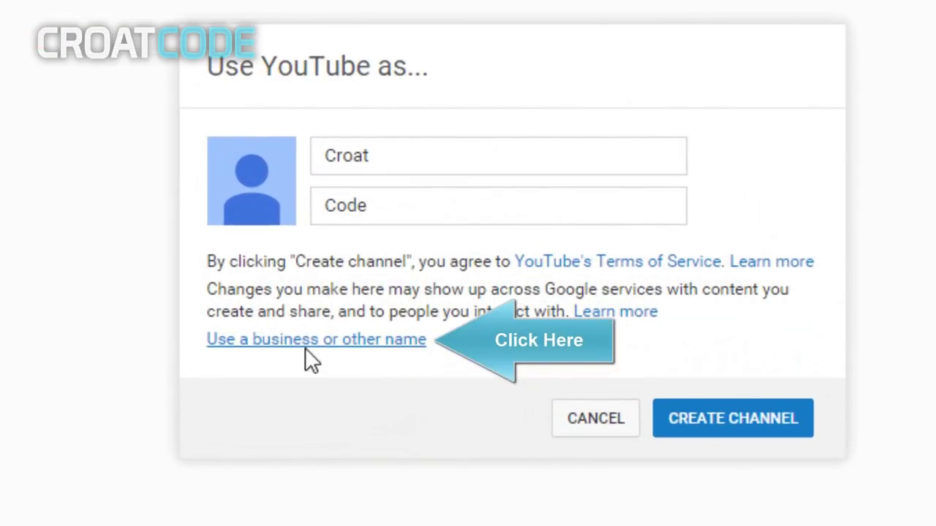
pyautogui.click(306, 349)
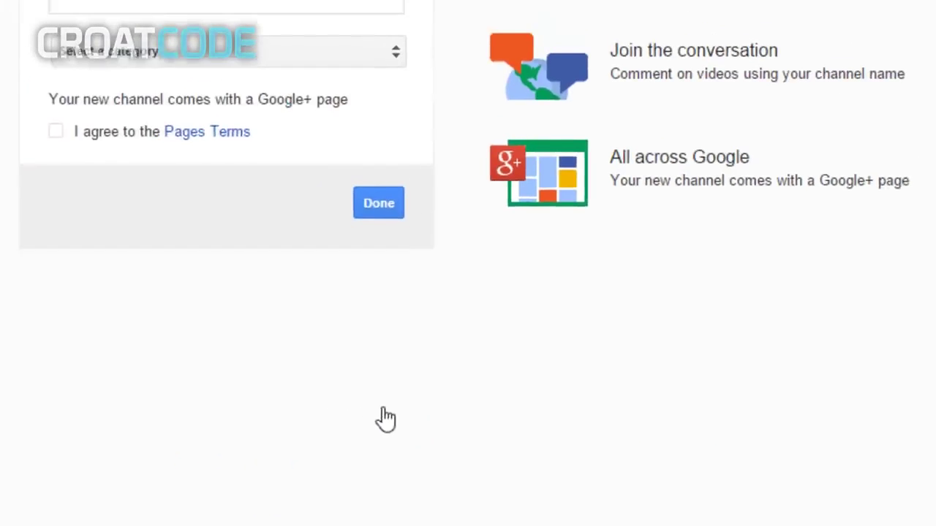
pyautogui.click(310, 192)
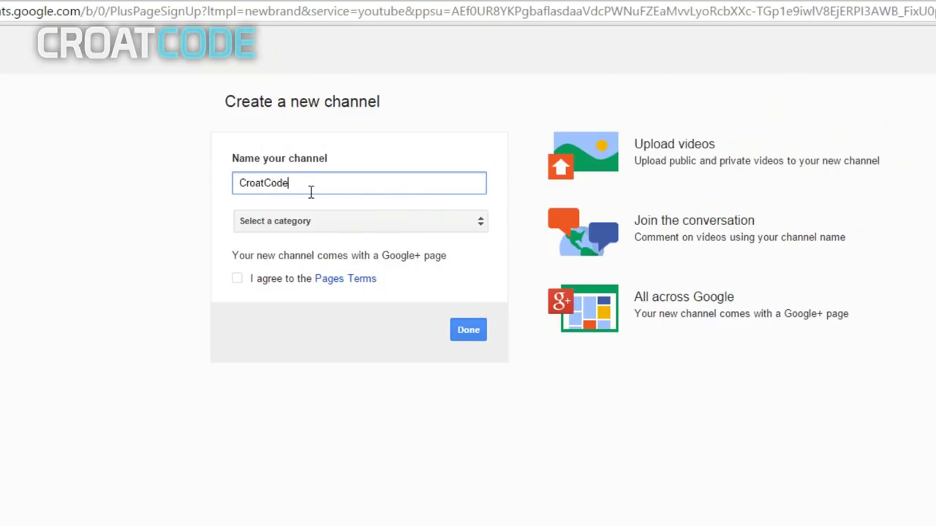
pyautogui.write('CroatCodeGames')
pyautogui.click(312, 224)
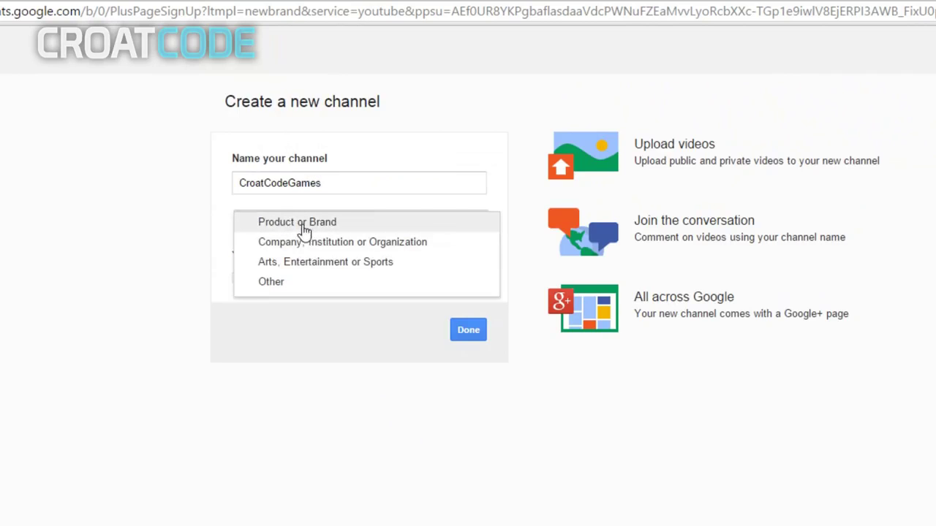
pyautogui.click(300, 261)
pyautogui.click(247, 280)
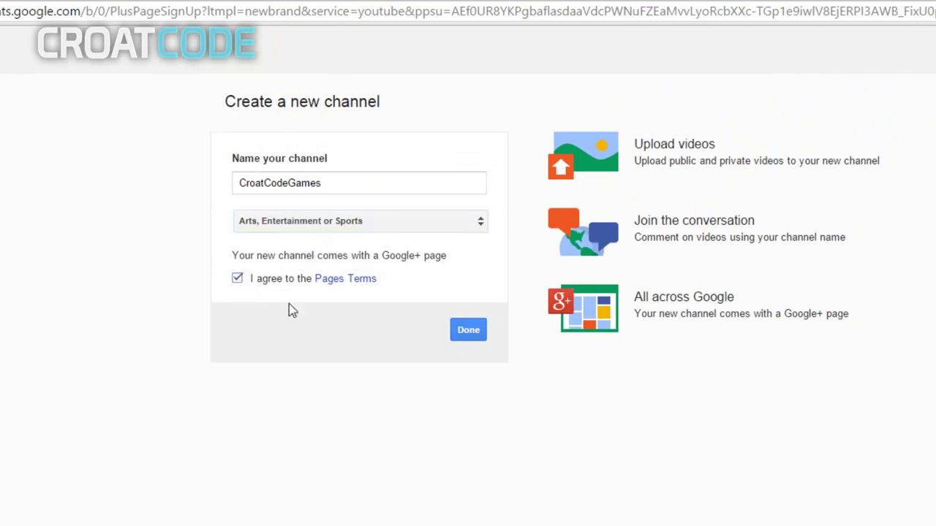
pyautogui.click(467, 338)
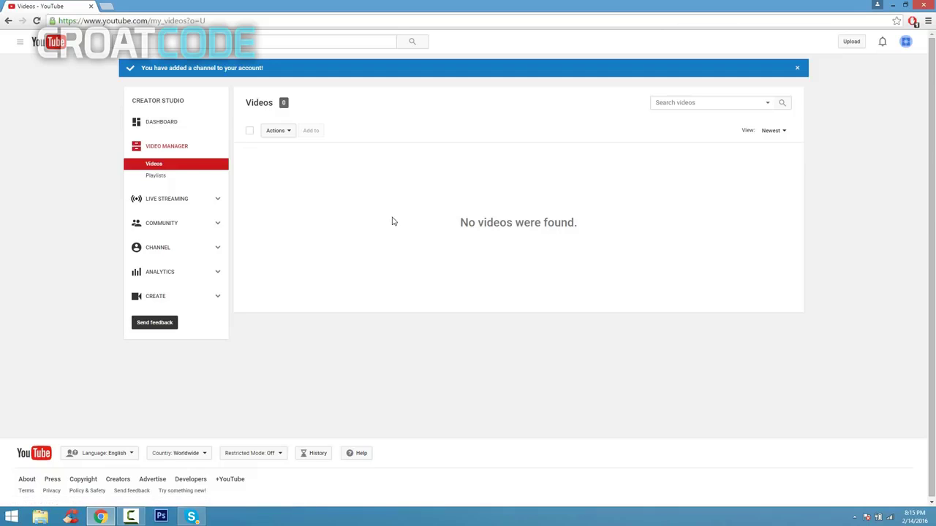
# Open the channel dashboard, dismiss its tip, reload, and go to the CroatCodeGames channel page.
pyautogui.click(182, 124)
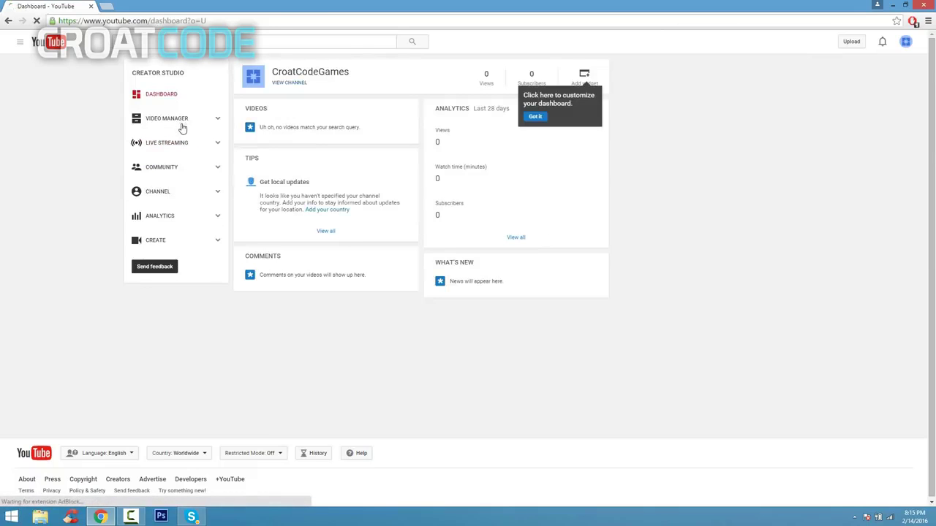
pyautogui.click(539, 118)
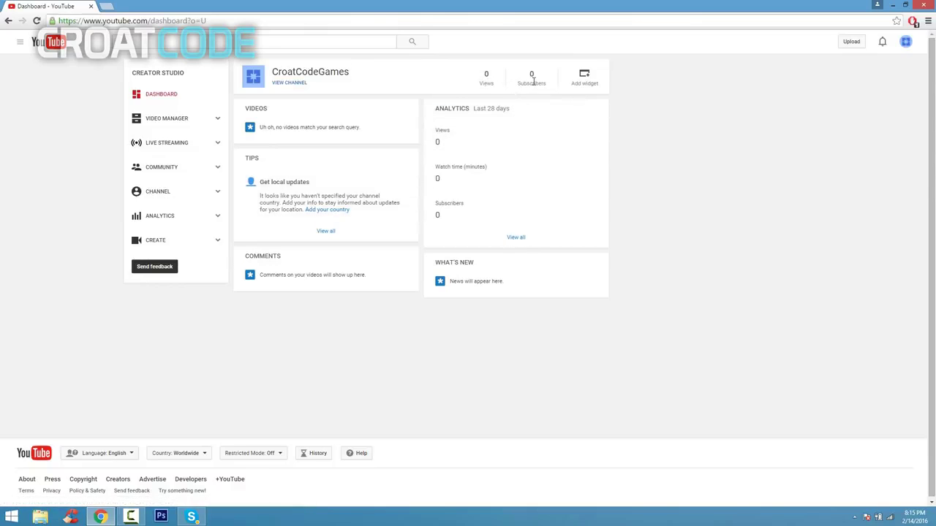
pyautogui.press('F5')
pyautogui.click(295, 84)
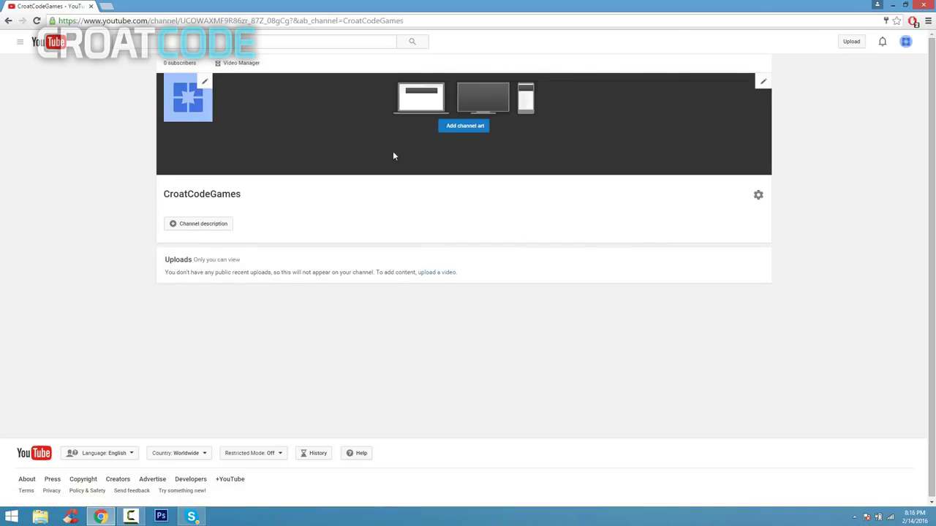
# Upload banner.png from the computer and apply it as the channel art.
pyautogui.click(449, 128)
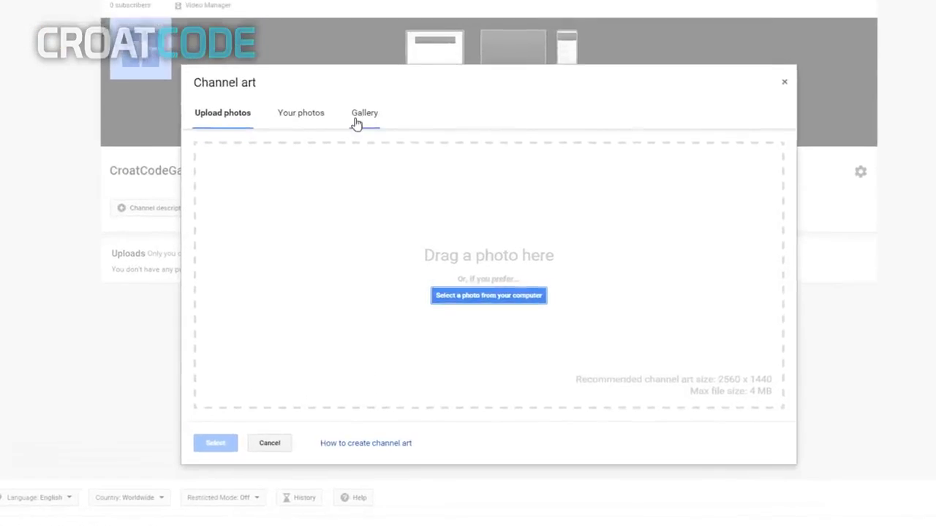
pyautogui.click(366, 149)
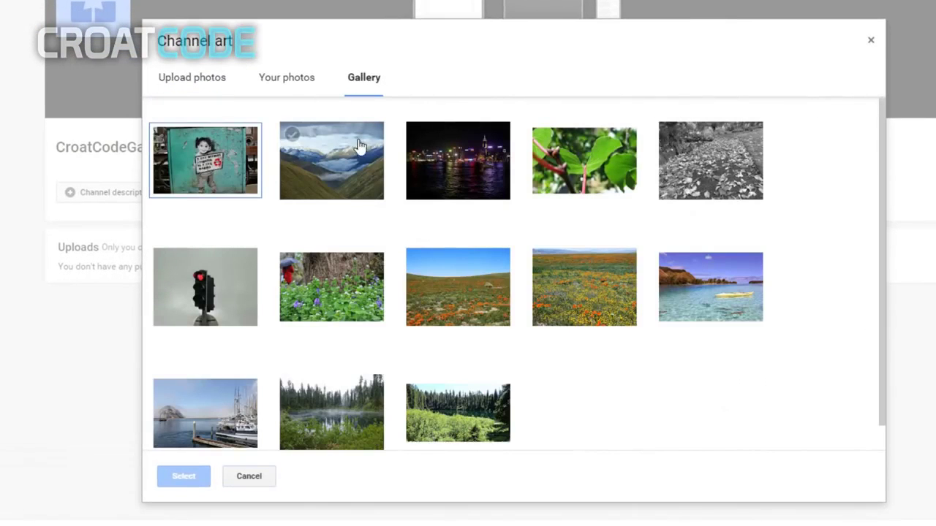
pyautogui.click(284, 89)
pyautogui.click(207, 86)
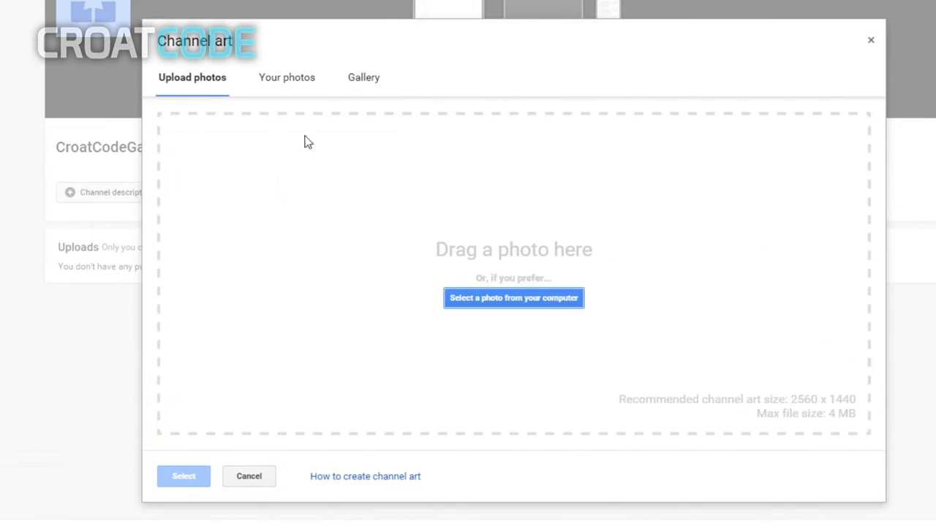
pyautogui.click(466, 297)
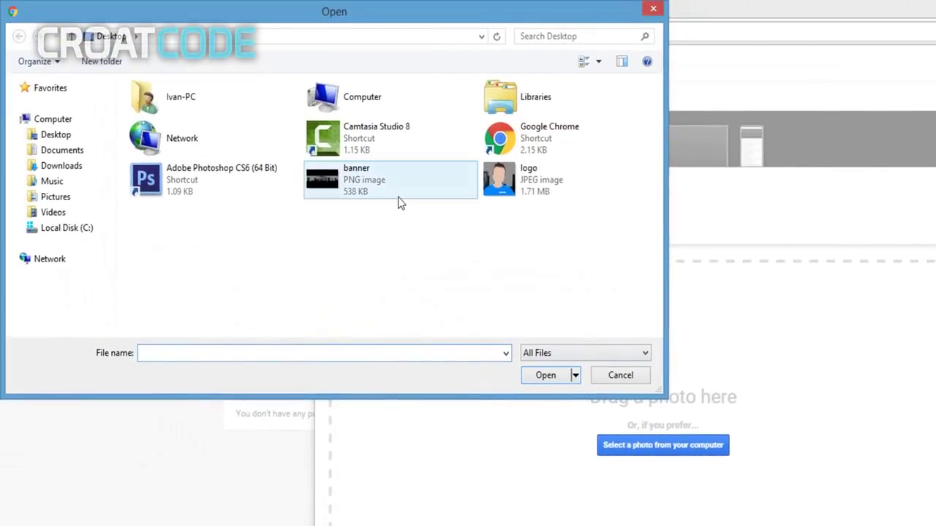
pyautogui.click(399, 203)
pyautogui.click(387, 239)
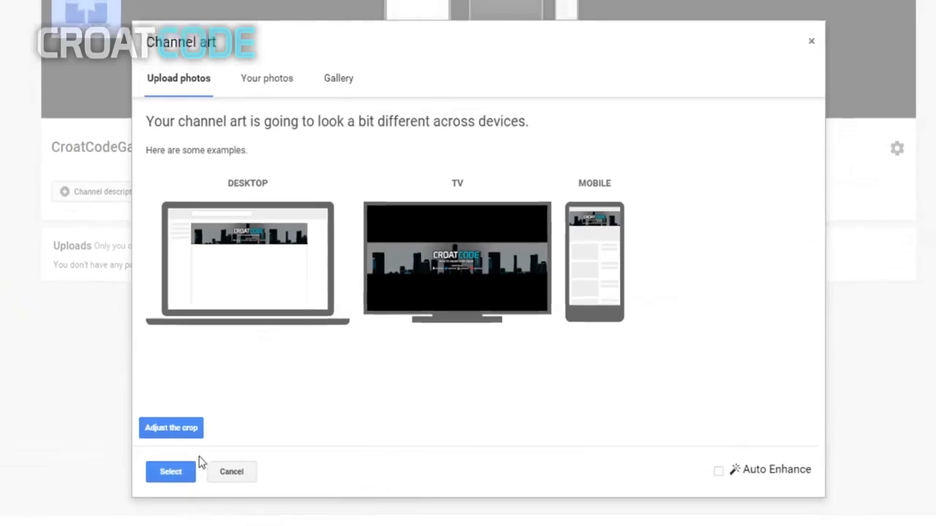
pyautogui.click(162, 479)
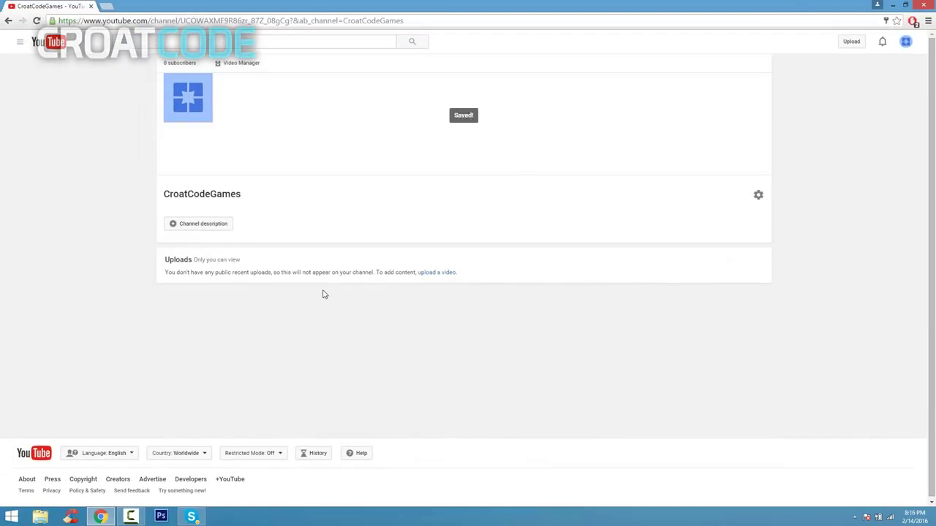
# Upload logo.jpg on Google+, stretch the crop over the whole image, and set it as profile photo.
pyautogui.click(205, 83)
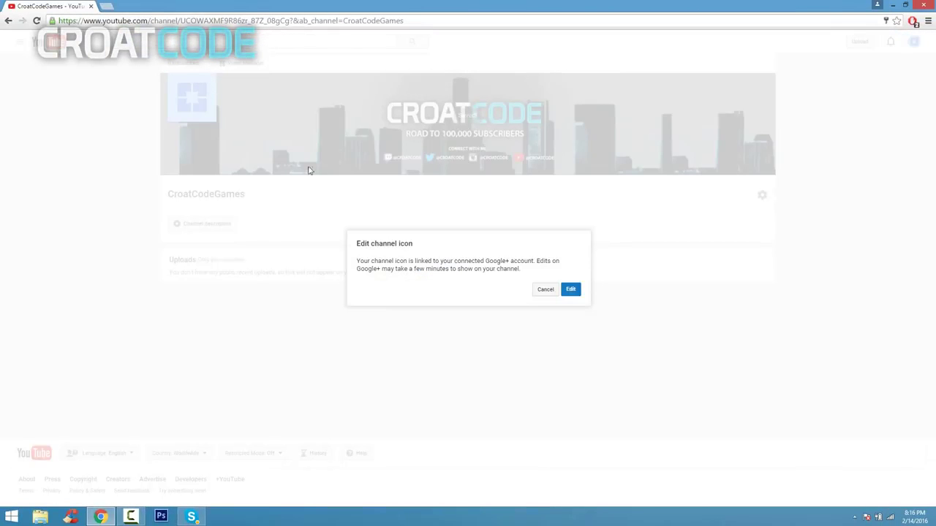
pyautogui.click(570, 290)
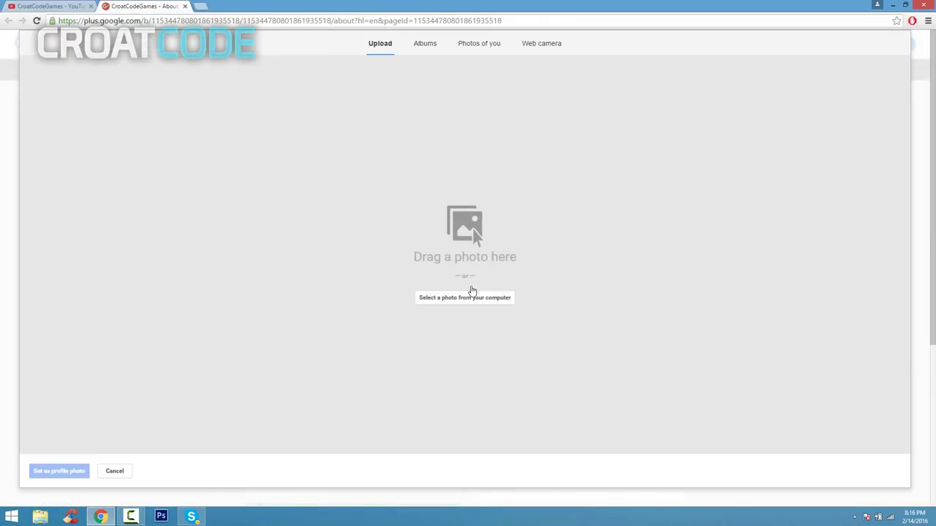
pyautogui.click(470, 301)
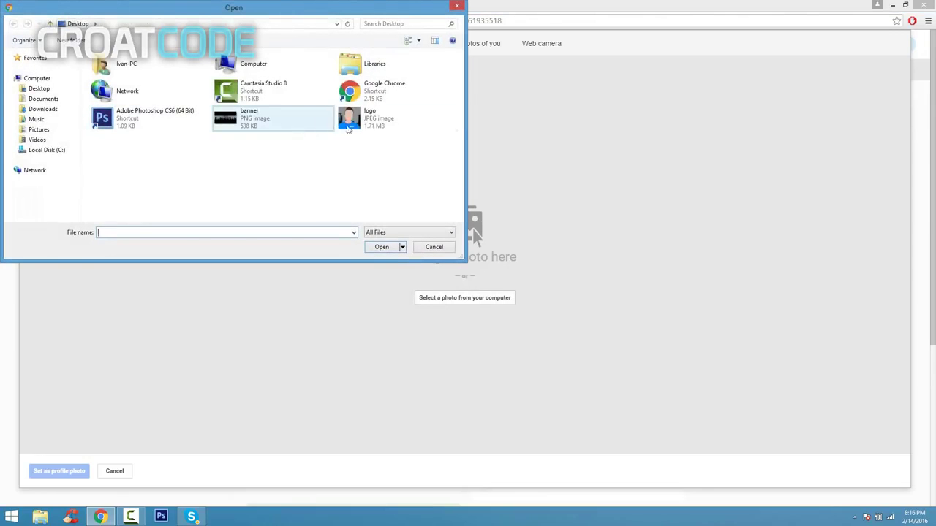
pyautogui.click(388, 118)
pyautogui.click(374, 249)
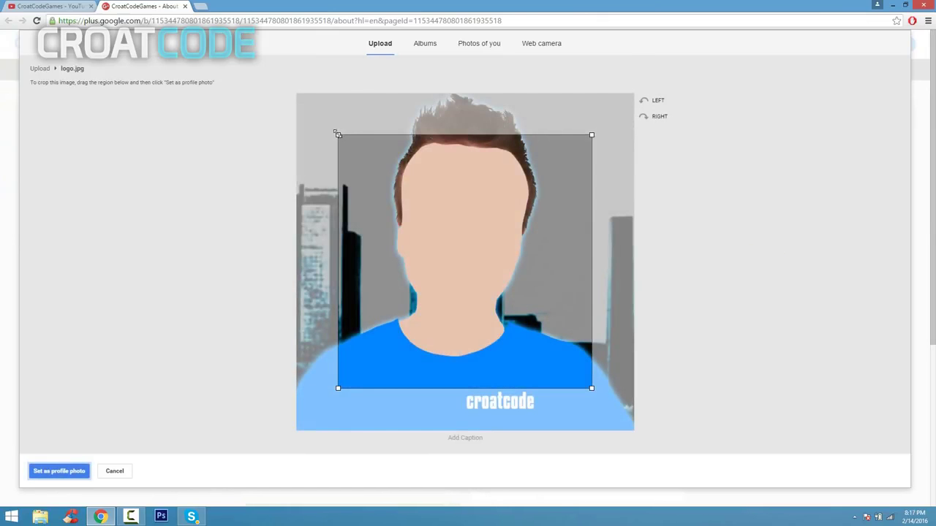
pyautogui.moveTo(337, 134); pyautogui.dragTo(277, 73)
pyautogui.moveTo(592, 390); pyautogui.dragTo(707, 483)
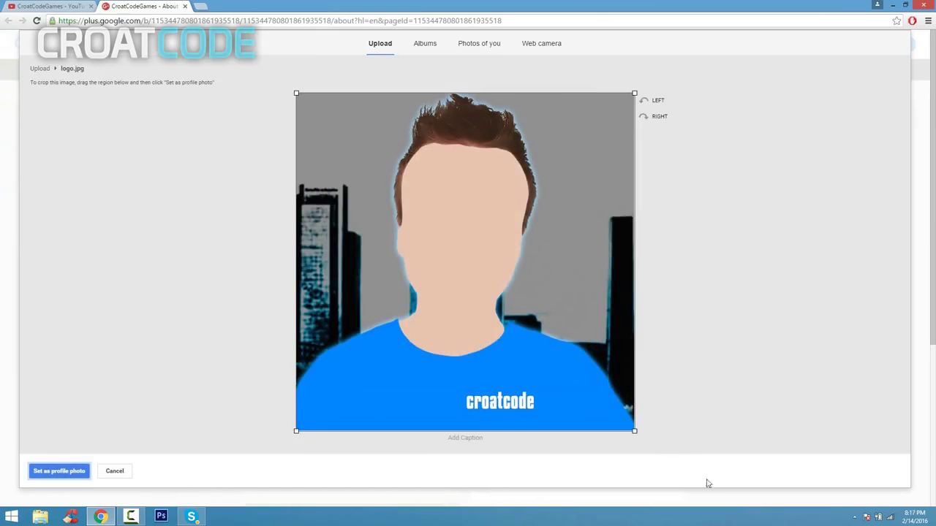
pyautogui.click(82, 476)
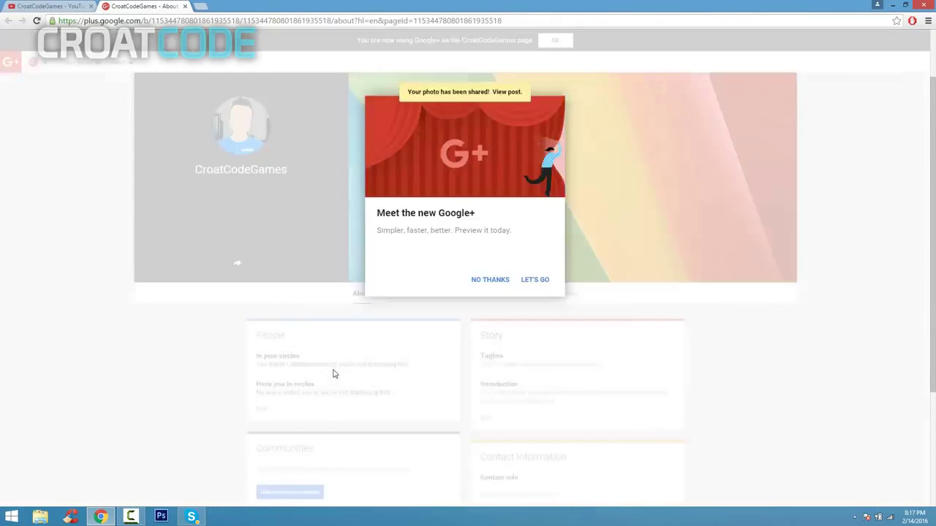
# Decline the Google+ preview offer and reload the YouTube channel page to show the new icon.
pyautogui.click(491, 280)
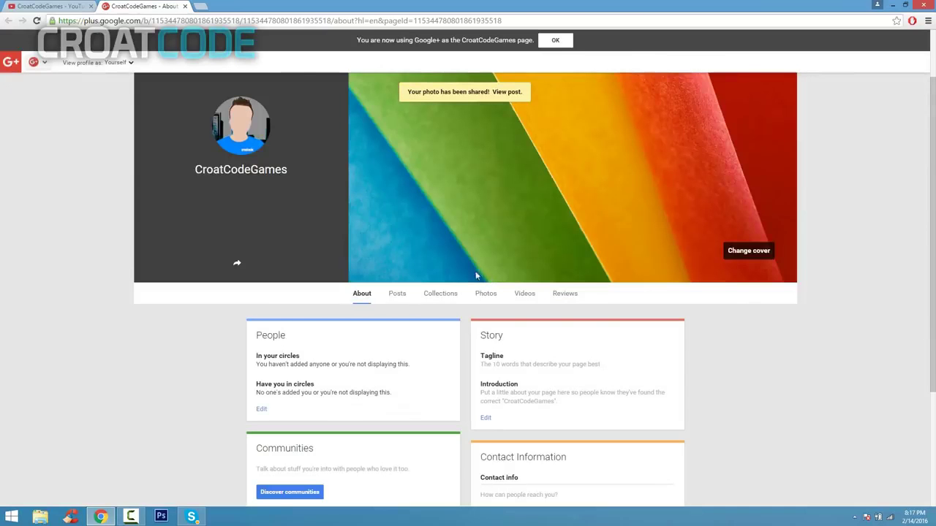
pyautogui.click(49, 6)
pyautogui.click(36, 20)
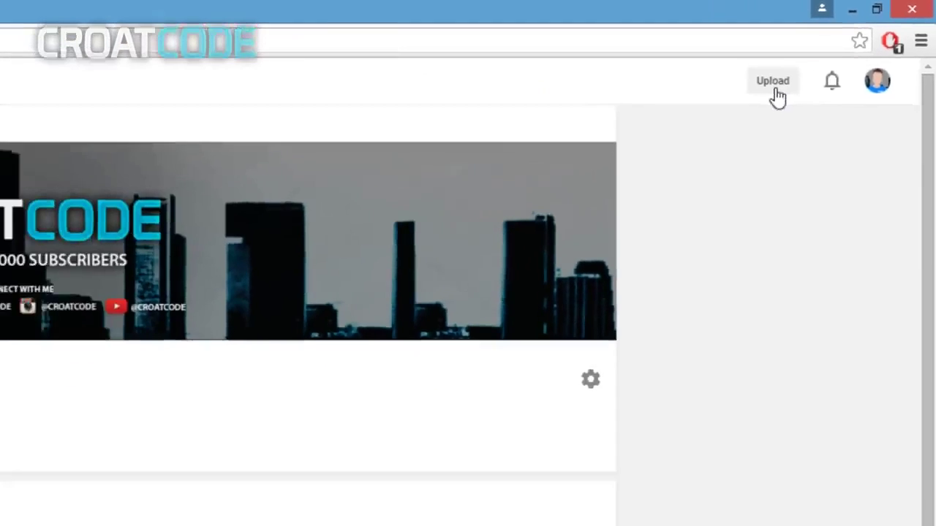
# Upload the 'GTA 5' video file from the Videos folder.
pyautogui.click(593, 191)
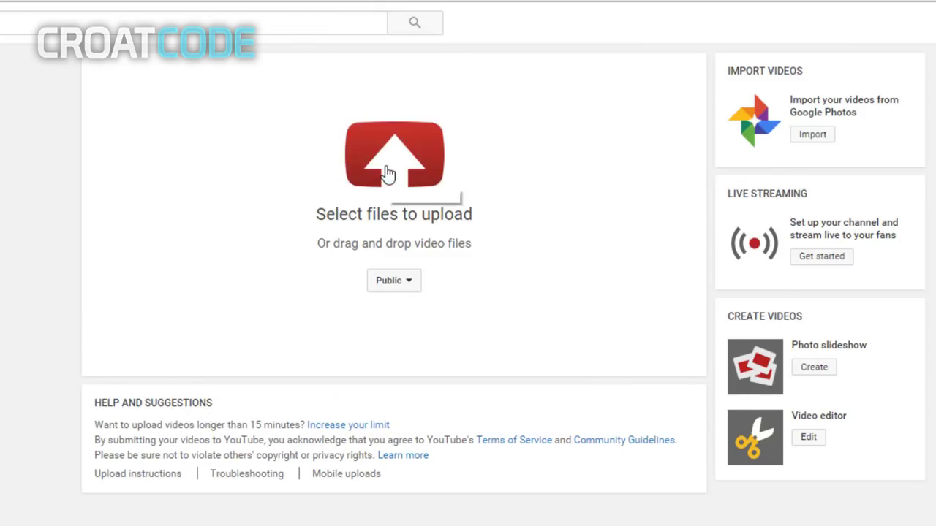
pyautogui.click(387, 173)
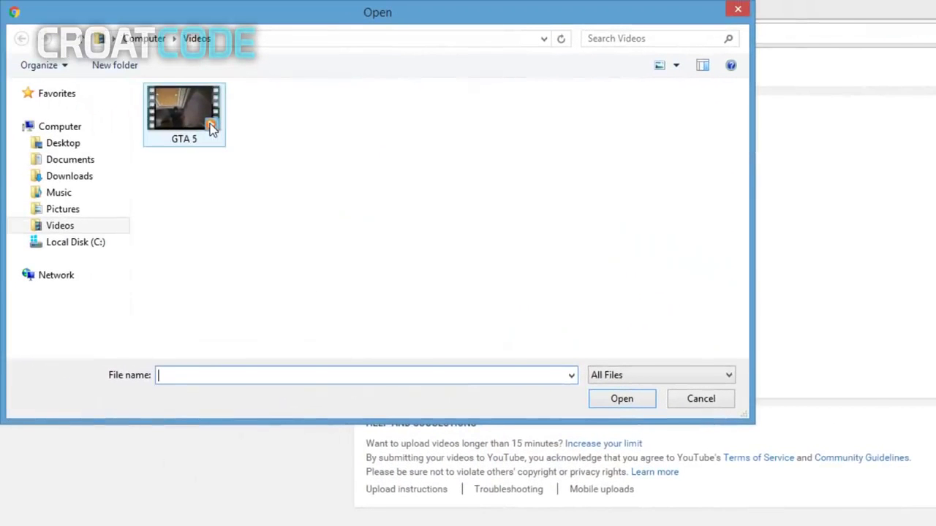
pyautogui.click(136, 112)
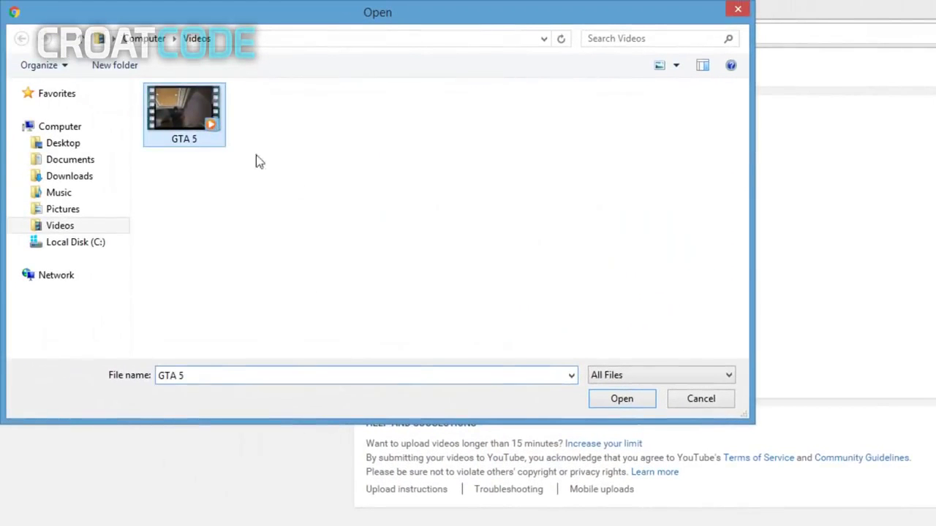
pyautogui.click(611, 398)
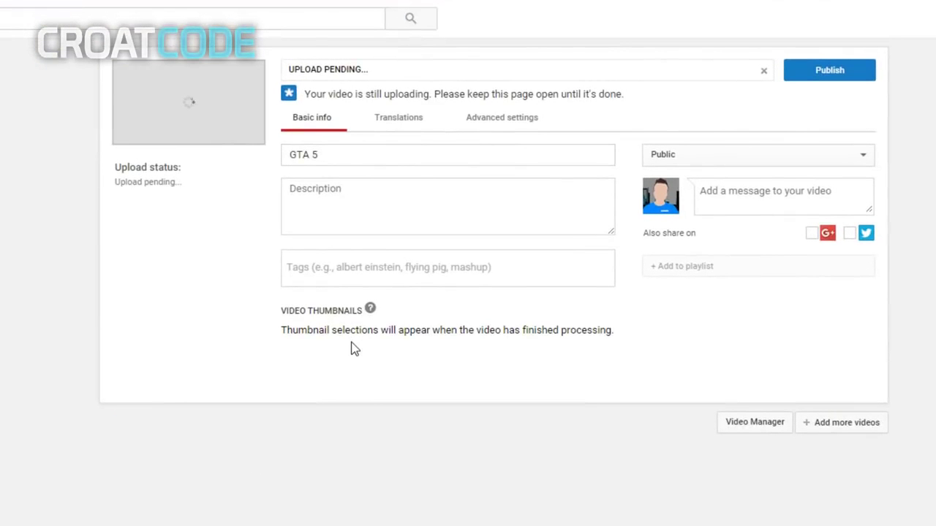
# Extend the title to 'GTA 5 - Jumping Off A Helicopter' and add a description beginning 'This is some Grand Theft Auto 5'.
pyautogui.click(349, 157)
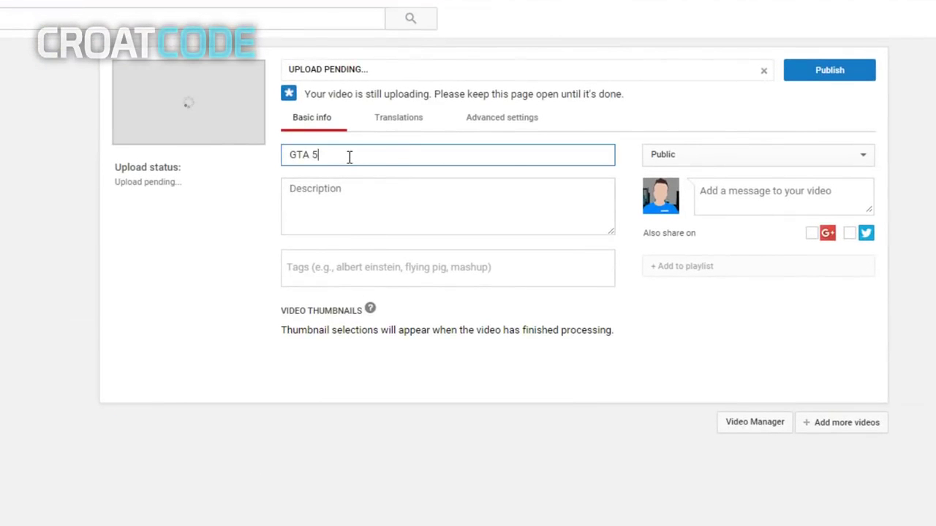
pyautogui.write('- Jumping ')
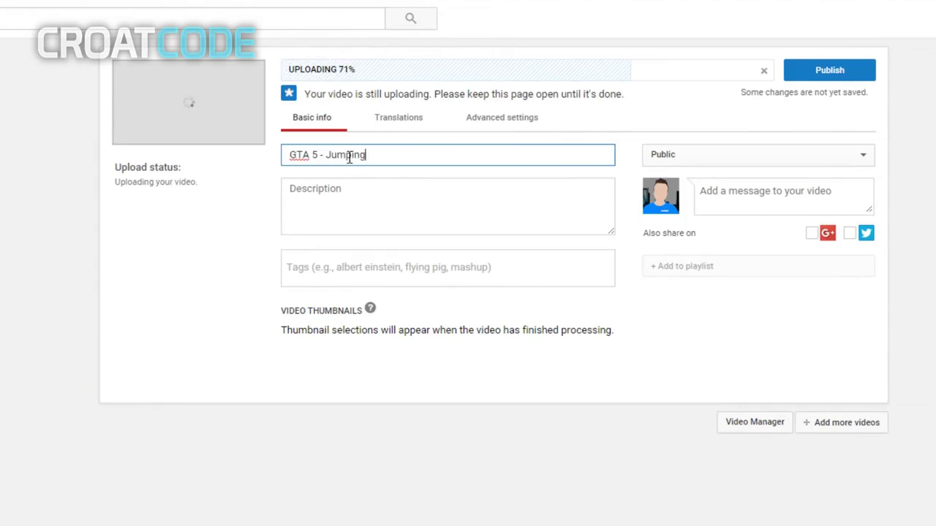
pyautogui.write('Off A Heli')
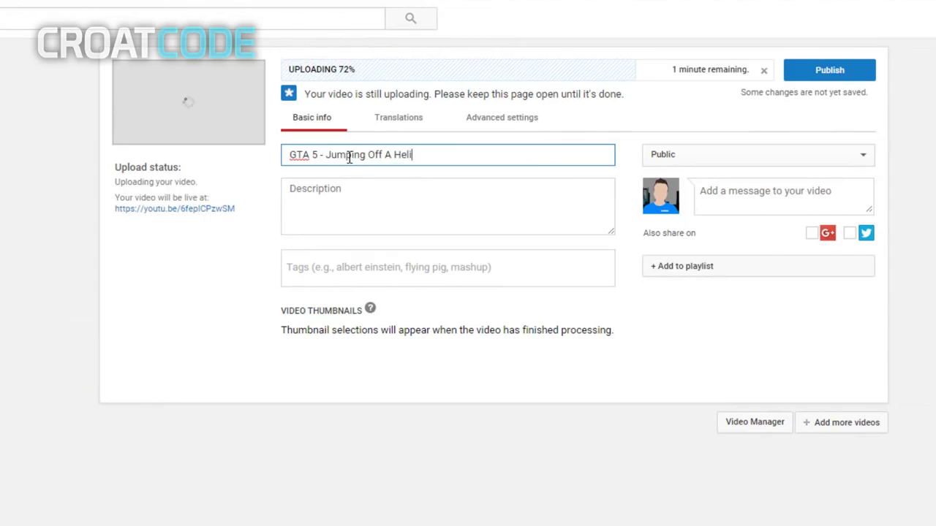
pyautogui.write('copter!')
pyautogui.click(395, 192)
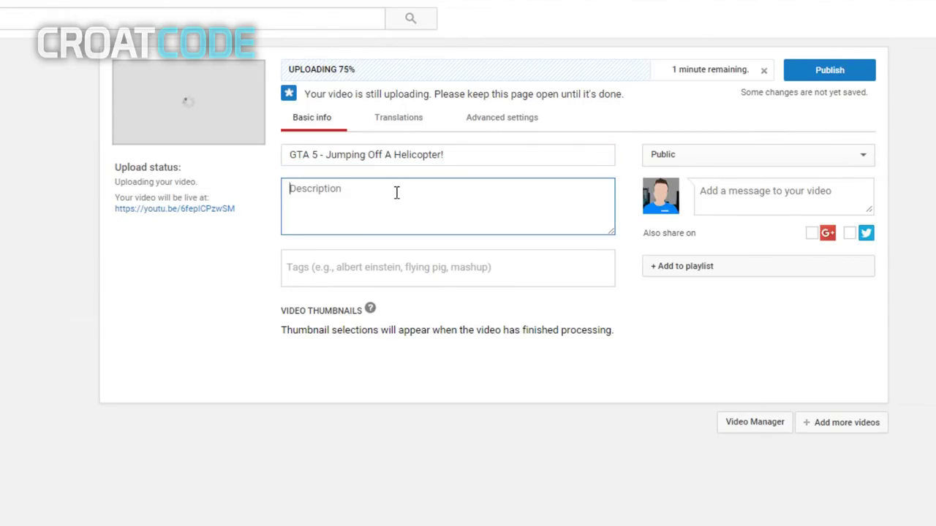
pyautogui.write('This is some Gr')
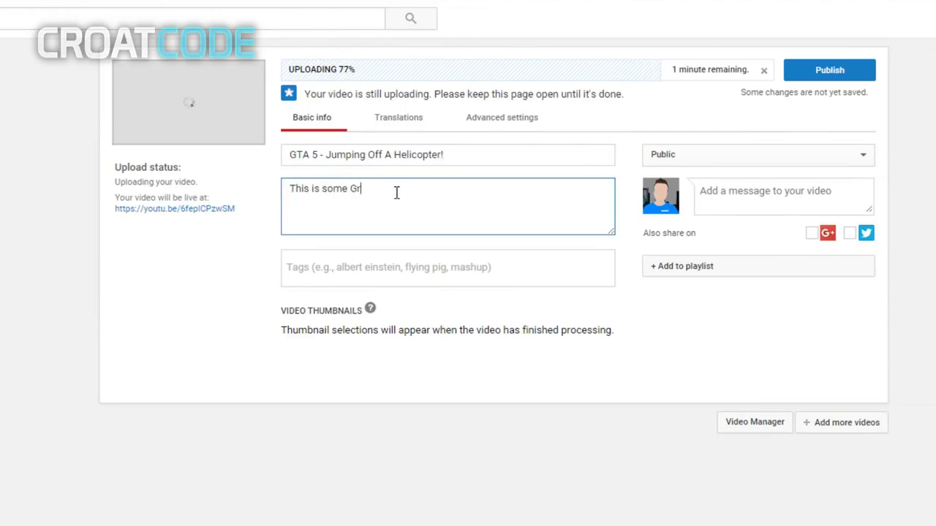
pyautogui.write('and Theft Auto 5')
pyautogui.write('- Jumping off A Helicopter --Subscribe for more!!')
# Add tags grand theft auto 5, grand theft auto v, gta 5, gameplay, helicopter, pc, 2016, then publish.
pyautogui.click(405, 278)
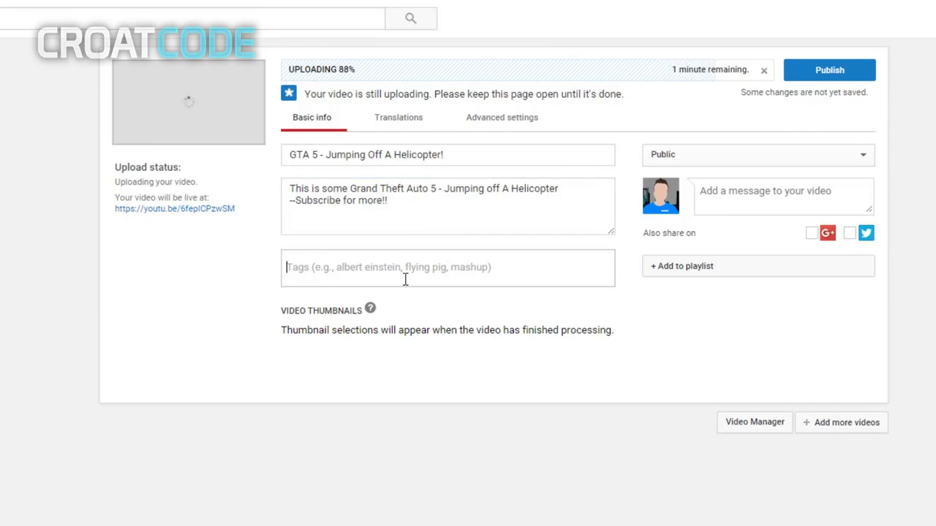
pyautogui.write('gran')
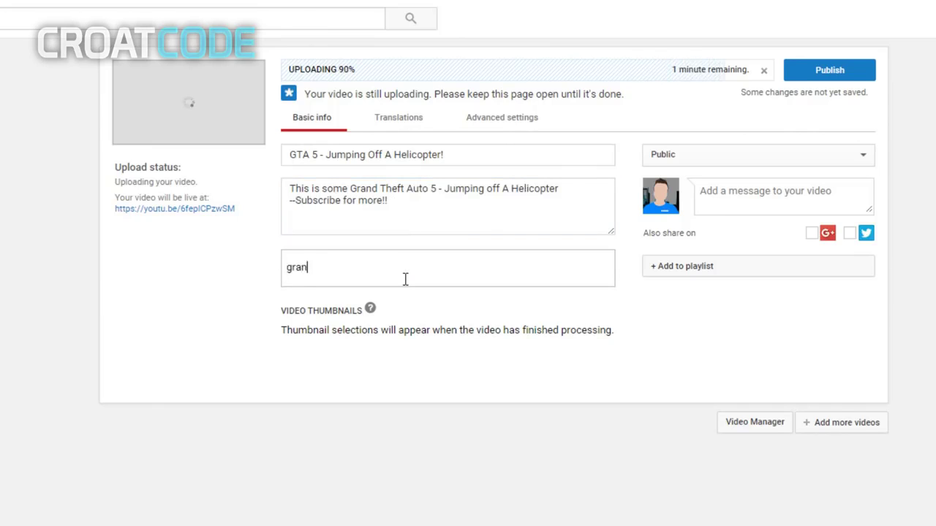
pyautogui.write('d theft auto 5,gr')
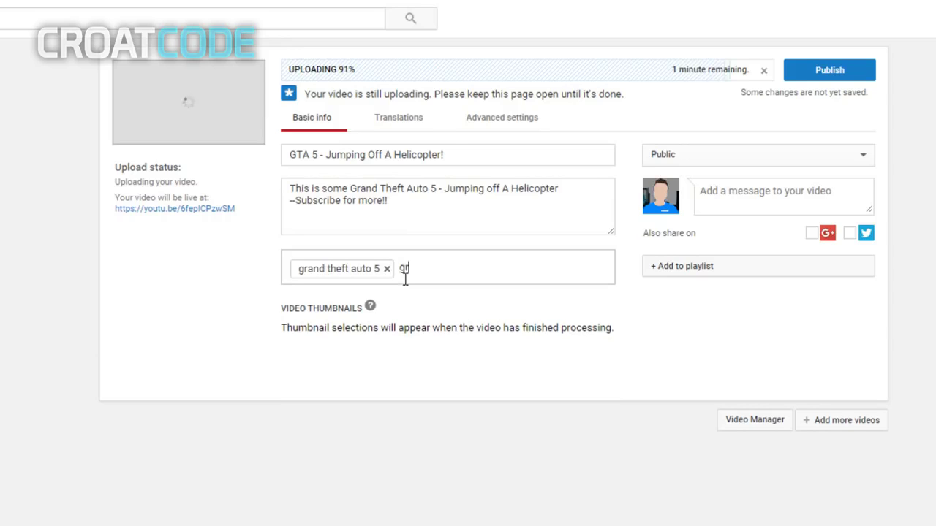
pyautogui.write('and theft auto v,gta')
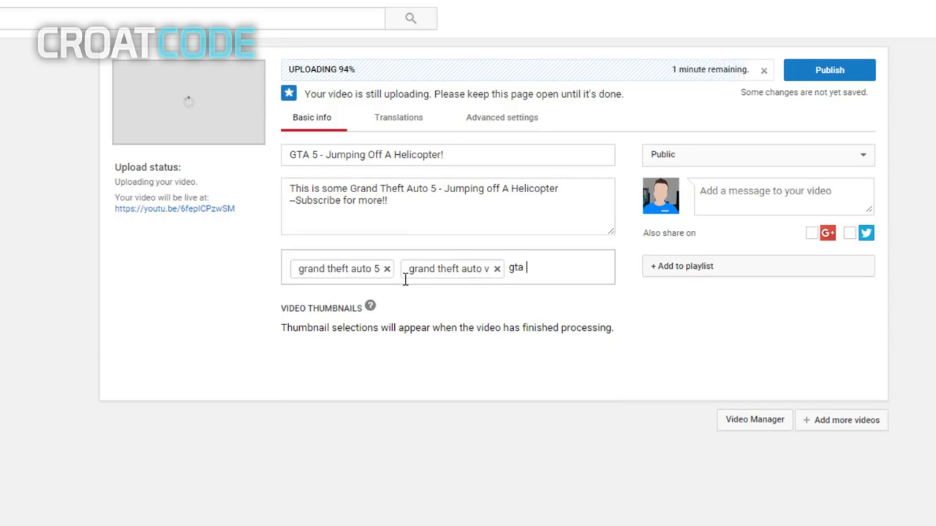
pyautogui.write(' 5,gameplay,h')
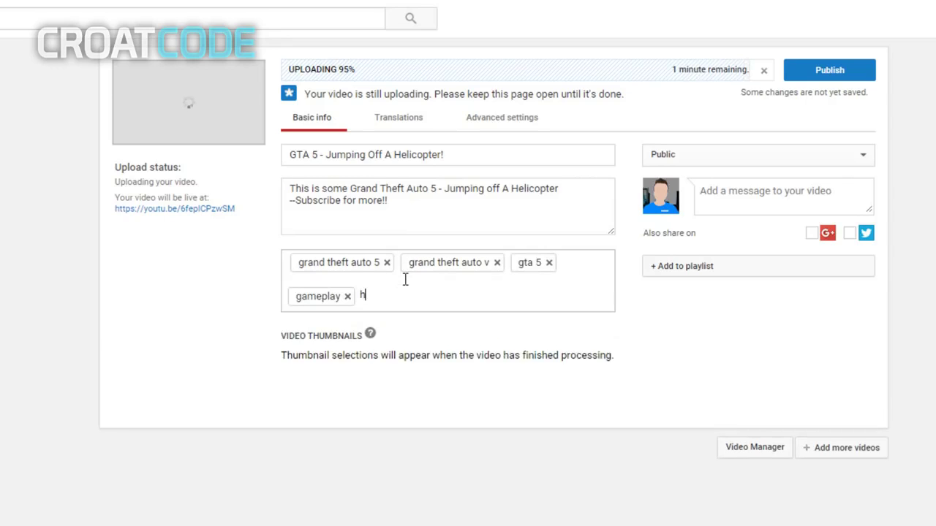
pyautogui.write('elicopter,')
pyautogui.write('pc')
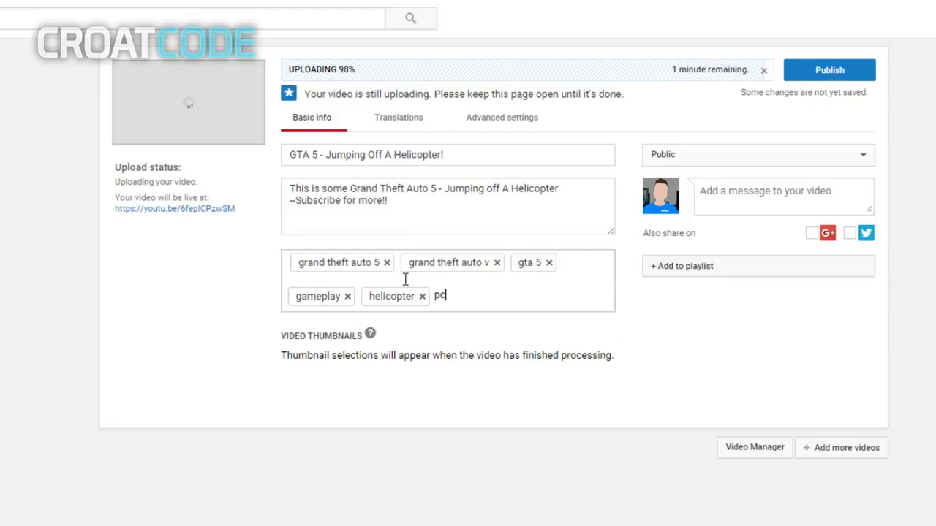
pyautogui.write(',2')
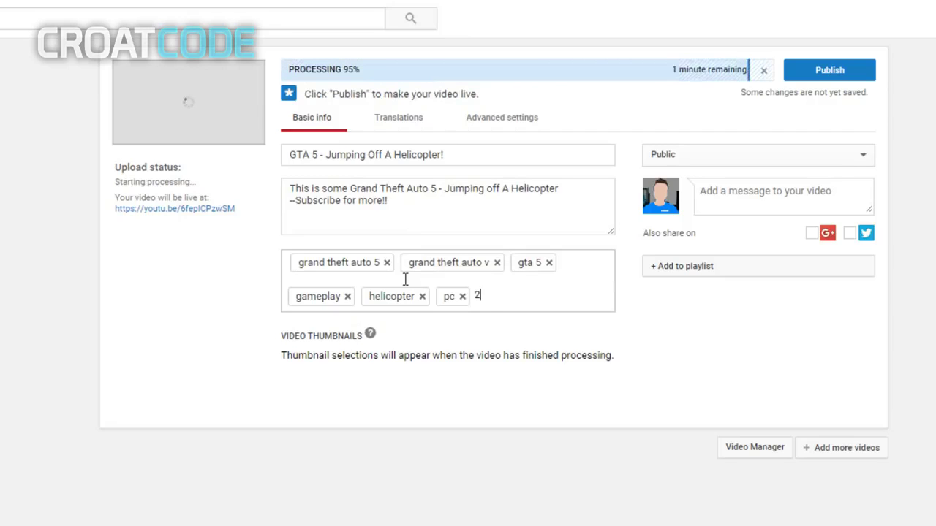
pyautogui.write('016')
pyautogui.press('Return')
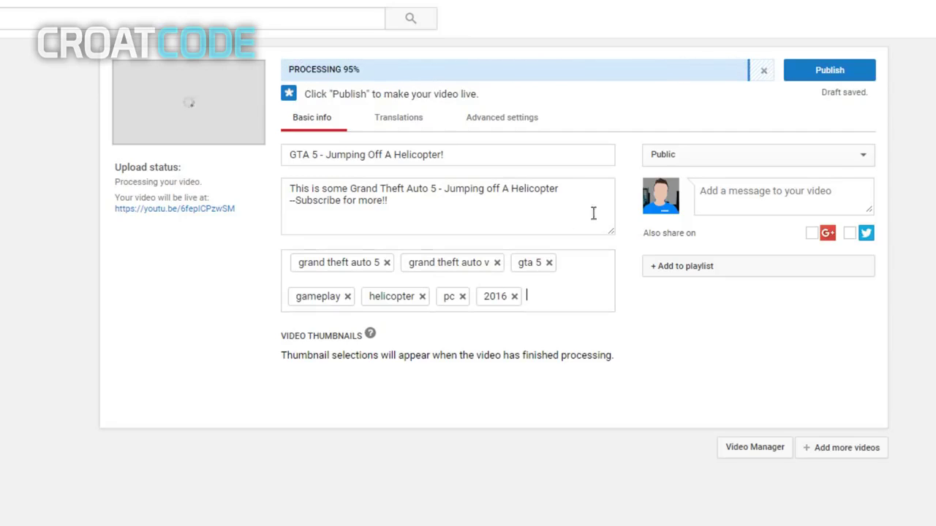
pyautogui.click(812, 74)
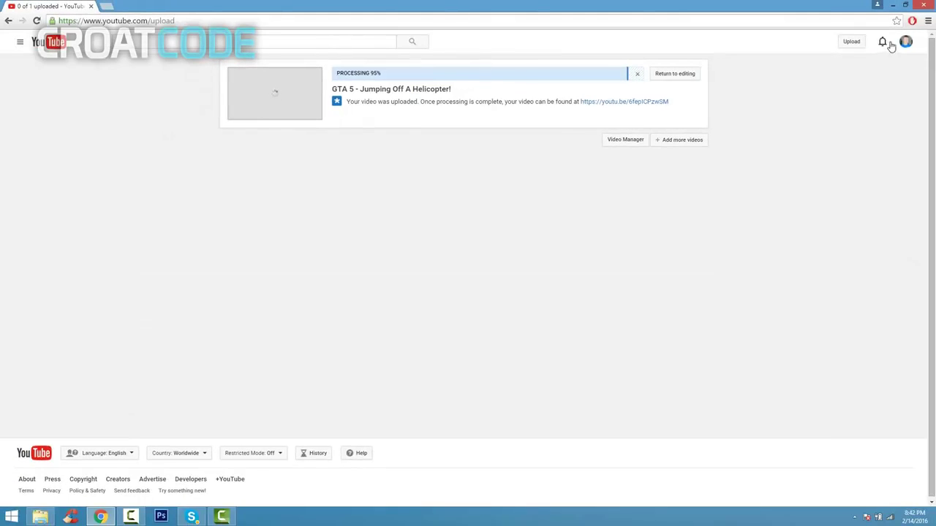
# From the creator dashboard, open the helicopter video's watch page and reload it so it plays.
pyautogui.click(905, 41)
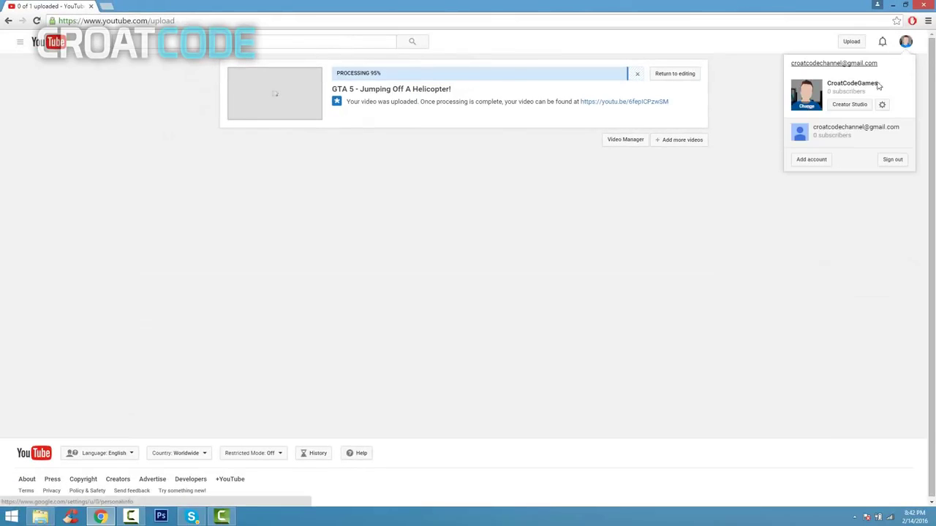
pyautogui.click(849, 110)
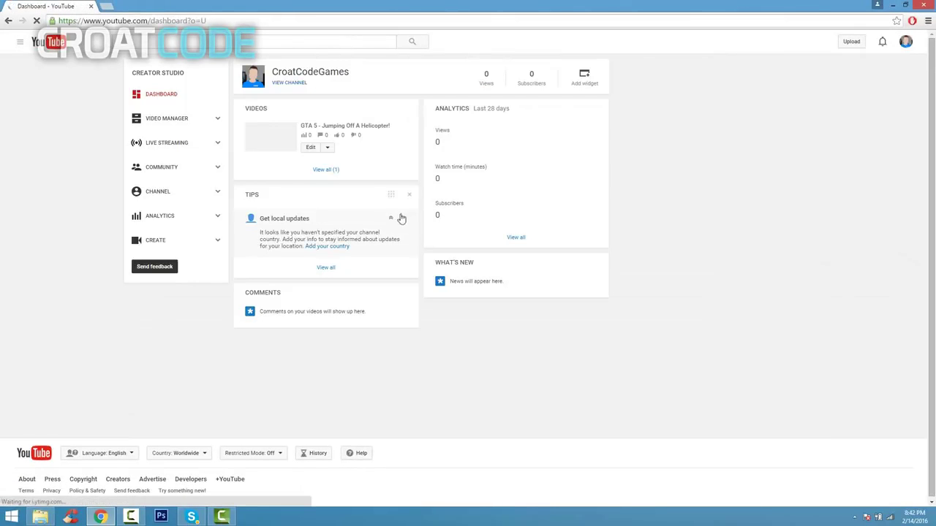
pyautogui.click(327, 126)
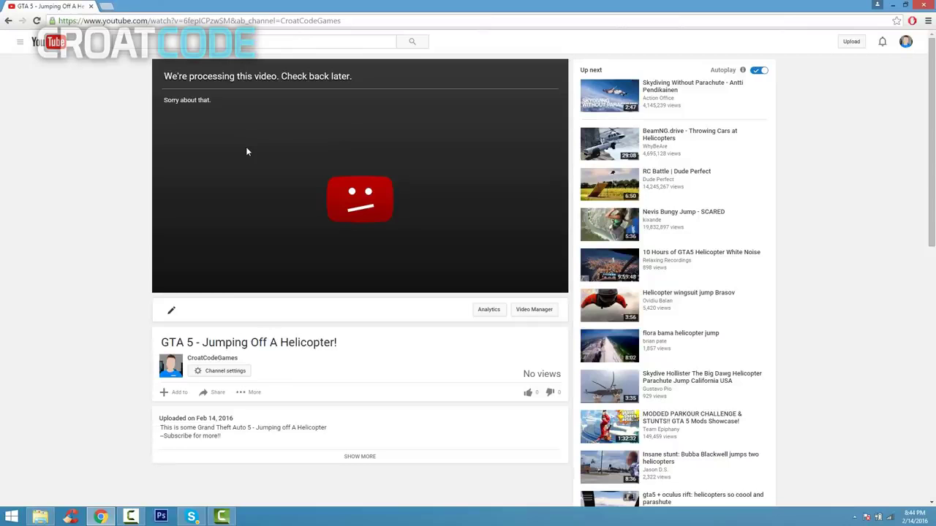
pyautogui.press('F5')
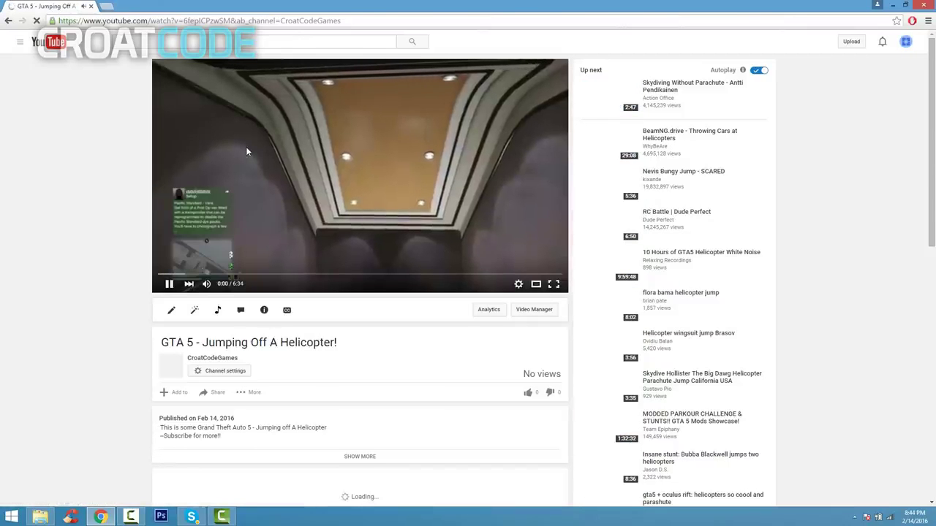
pyautogui.scroll(-3, 270, 204)
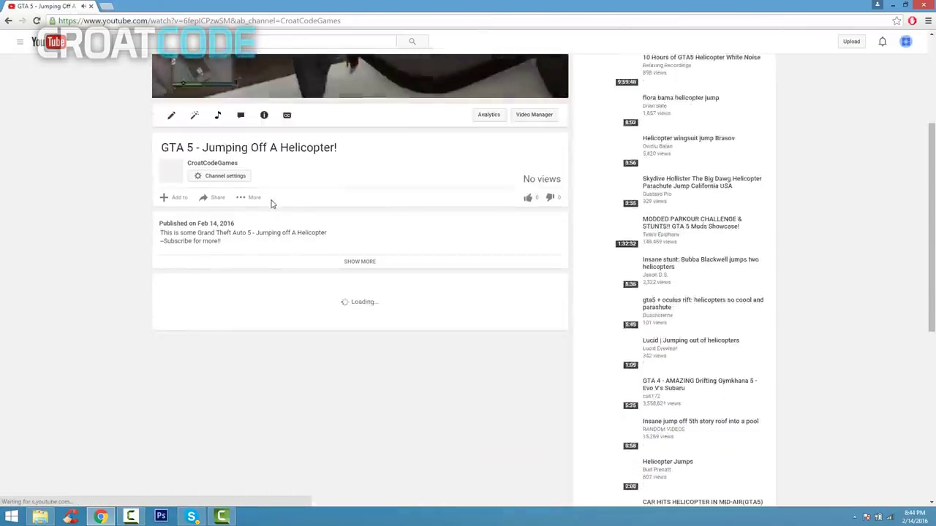
pyautogui.scroll(2, 271, 204)
pyautogui.scroll(-1, 283, 224)
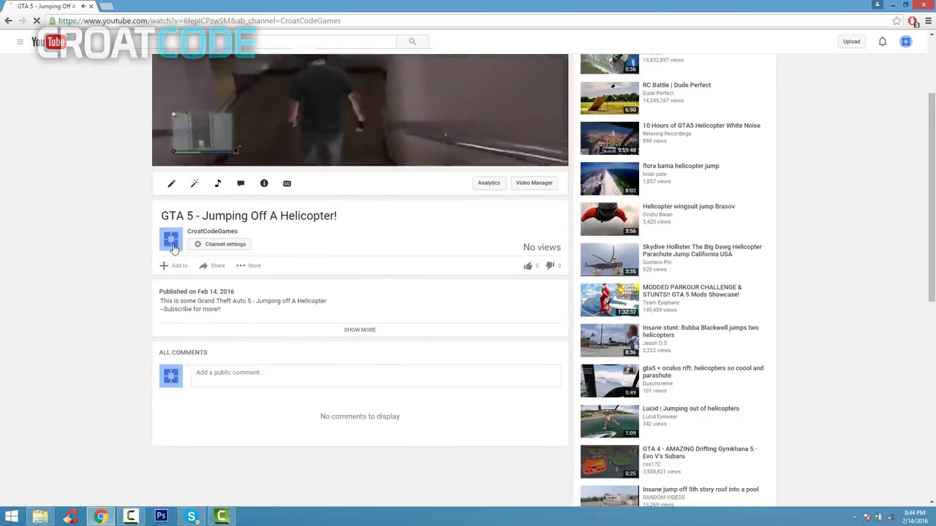
pyautogui.scroll(2, 413, 293)
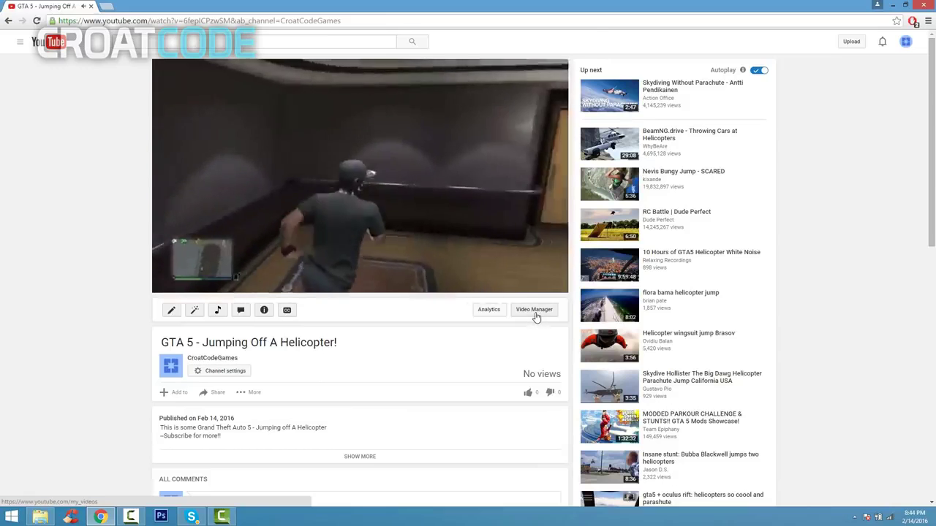
# Open the GTA 5 helicopter video's edit page from the Video Manager list.
pyautogui.click(535, 317)
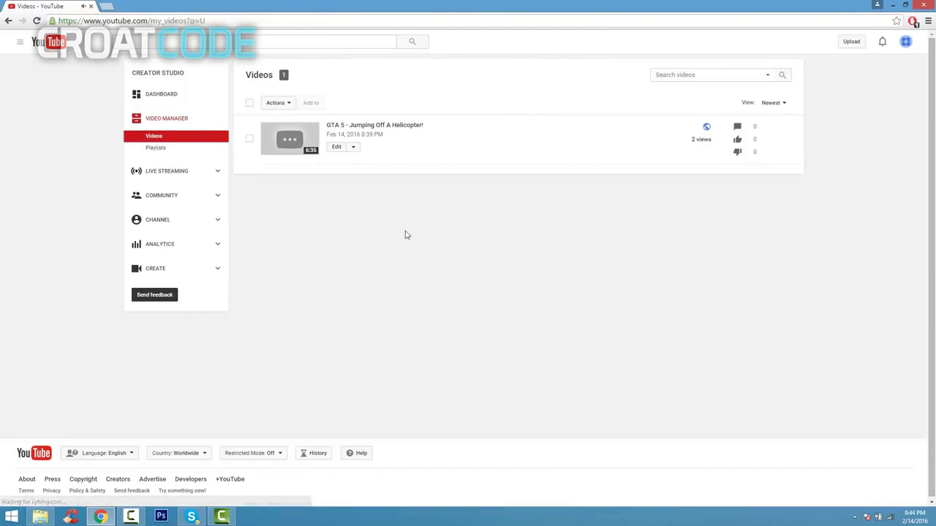
pyautogui.click(337, 148)
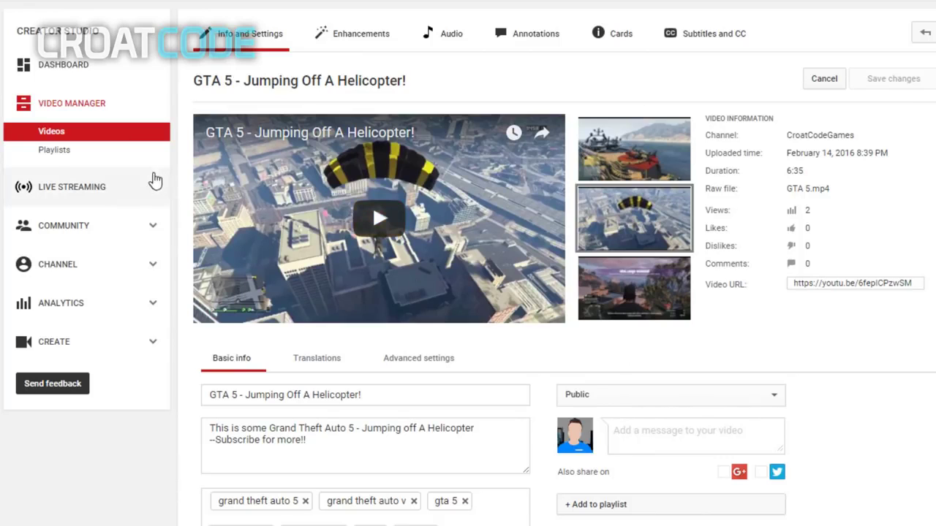
# Check the channel's comments, messages and status and features, then view its Analytics overview.
pyautogui.click(58, 234)
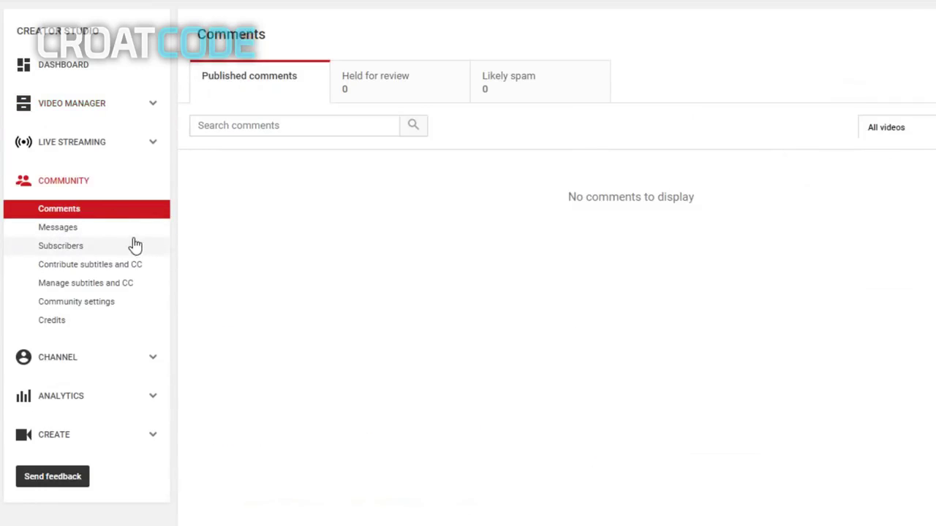
pyautogui.click(133, 235)
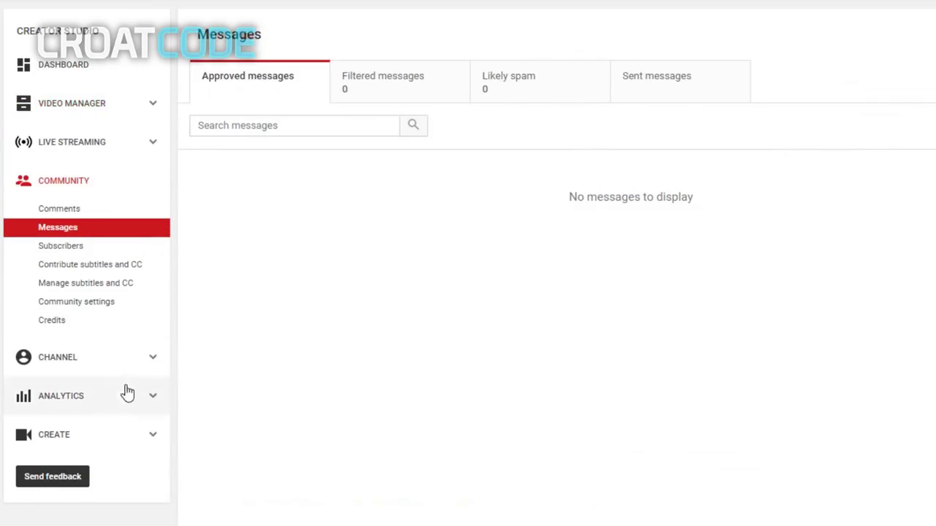
pyautogui.click(88, 357)
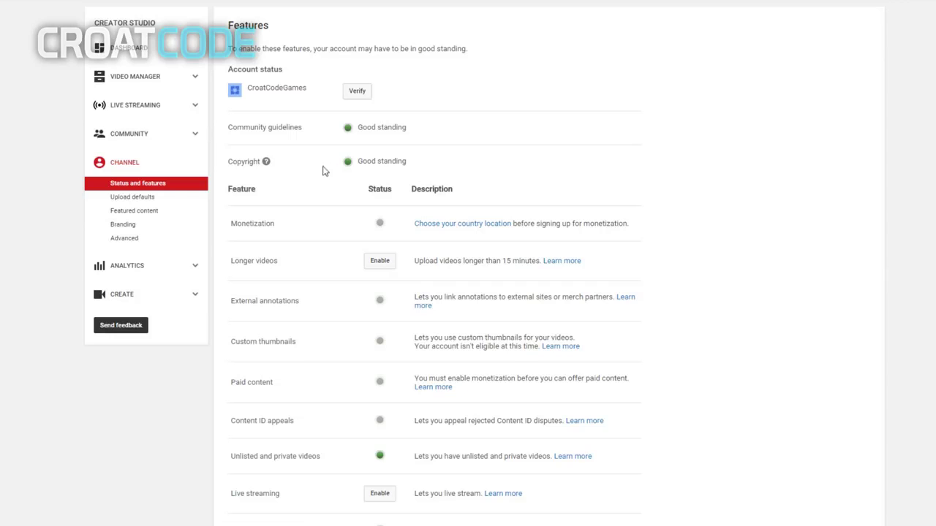
pyautogui.click(176, 279)
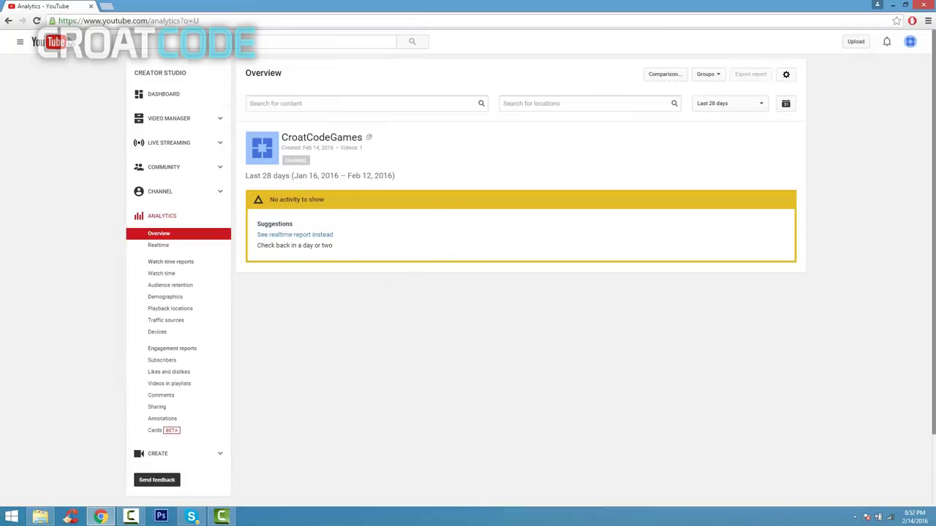
# Leave Creator Studio and return to the YouTube home page.
pyautogui.click(63, 45)
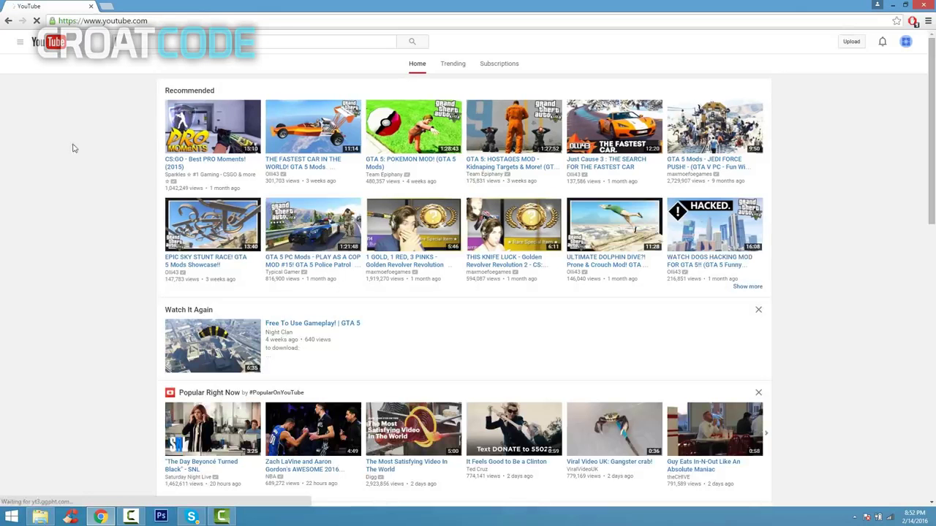